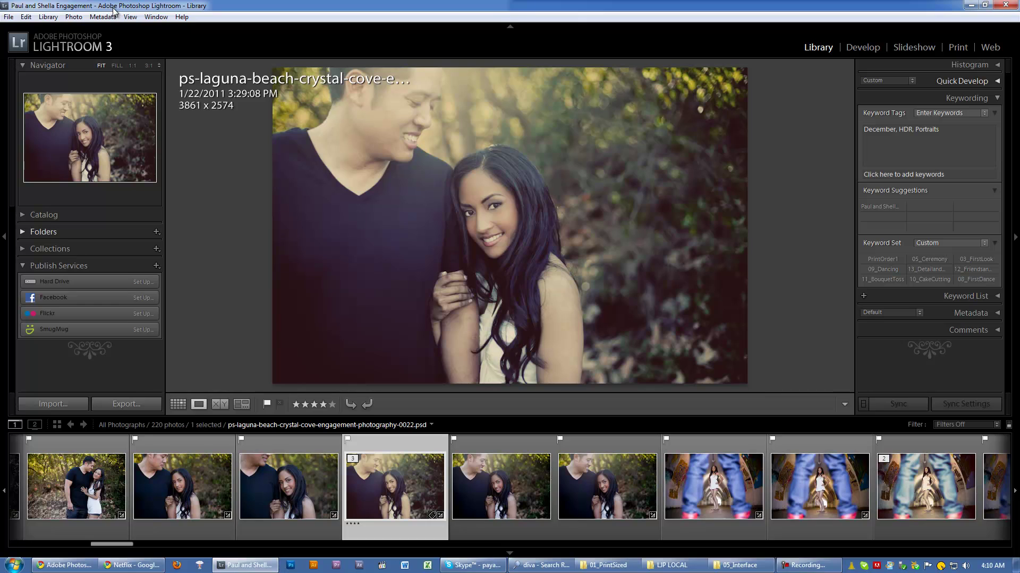
- Open the Edit menu from the Library module's menu bar
left_click(26, 17)
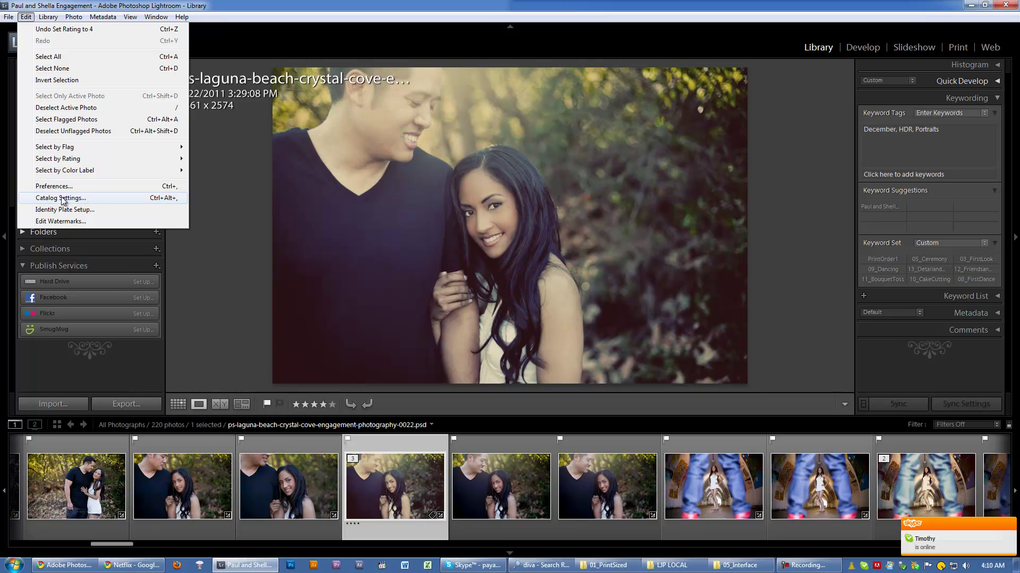
- Choose Edit > Catalog Settings to see the engagement catalog's General tab
left_click(61, 198)
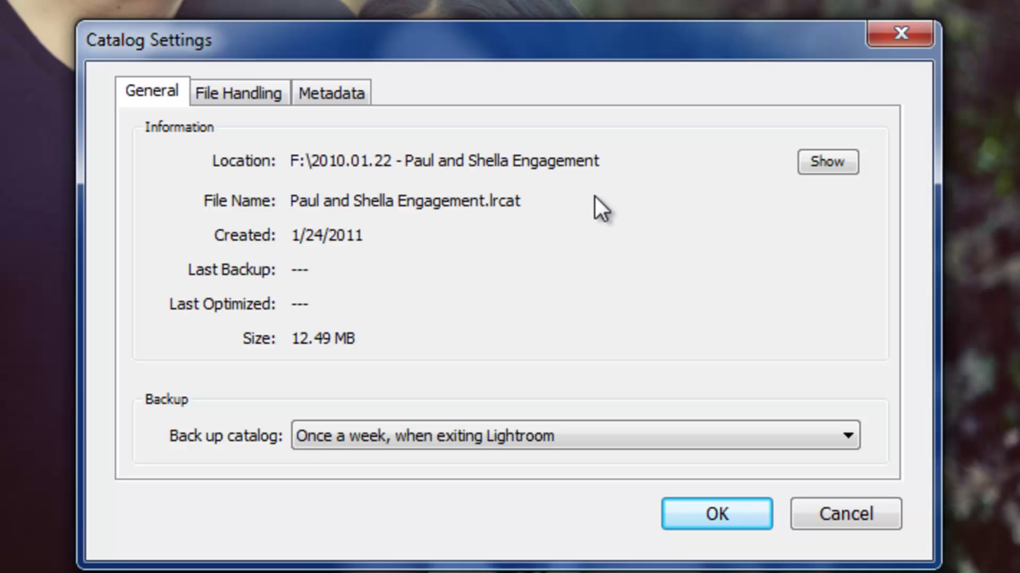
left_click(816, 159)
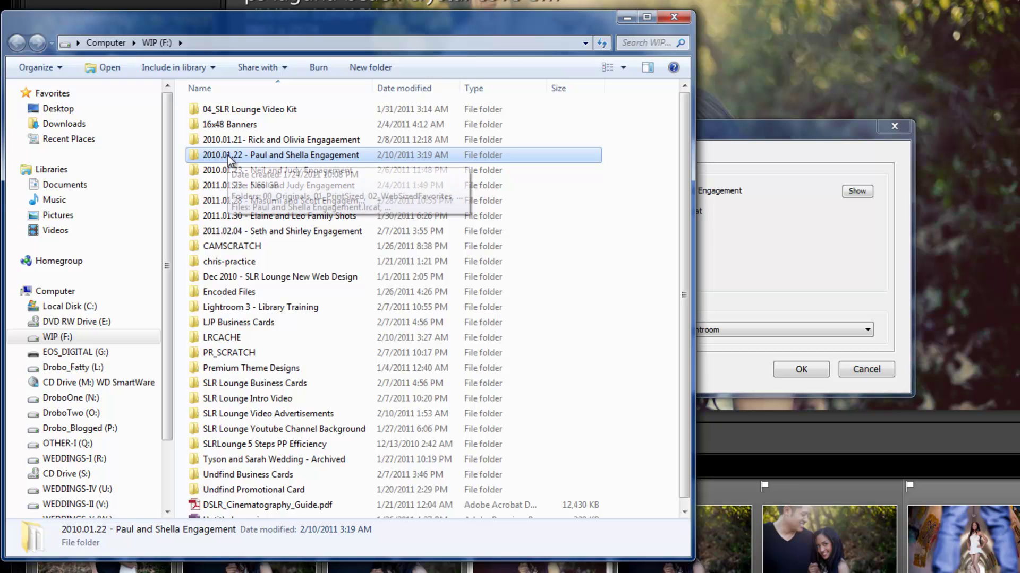
double_click(228, 155)
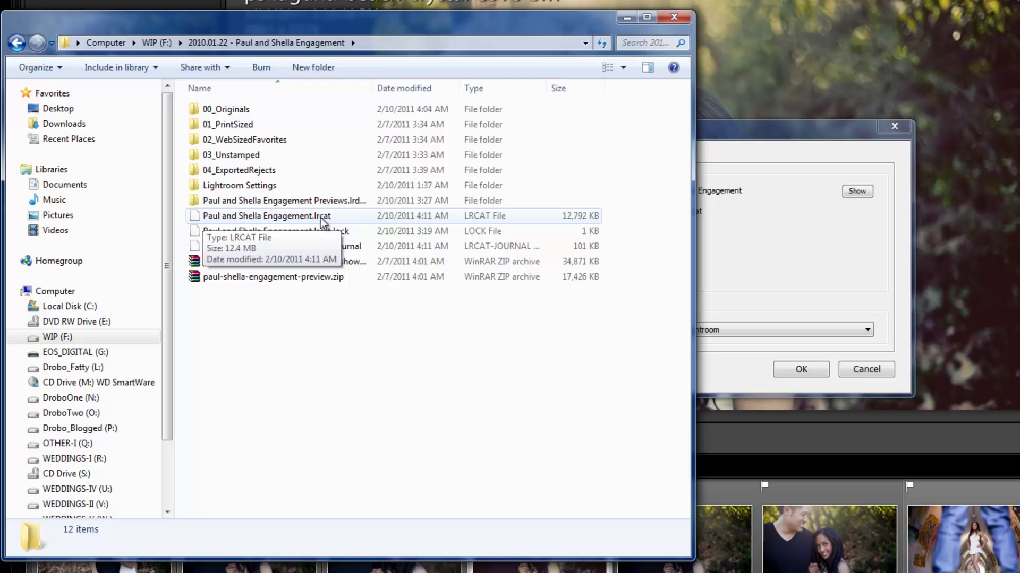
left_click(673, 17)
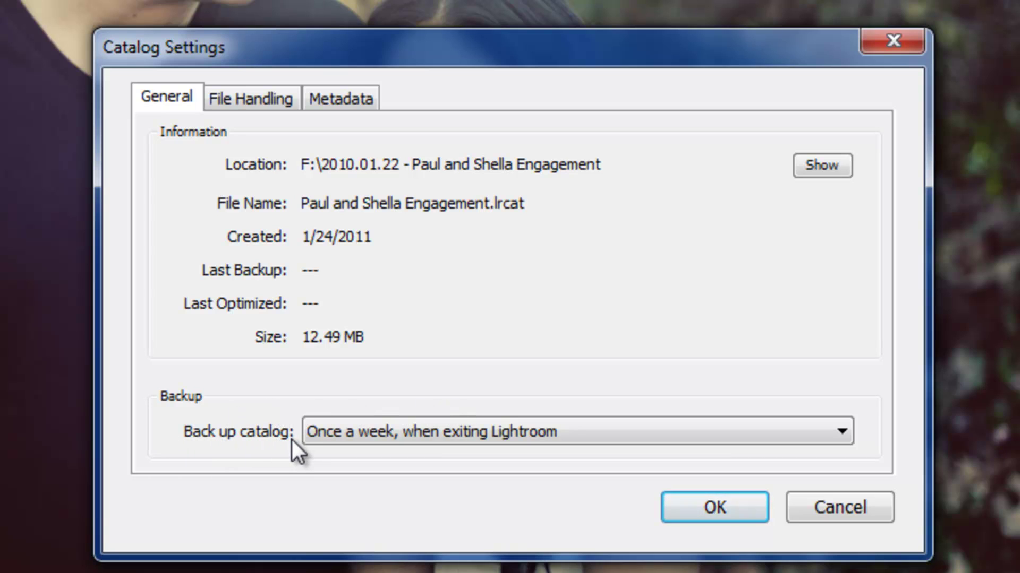
left_click(325, 446)
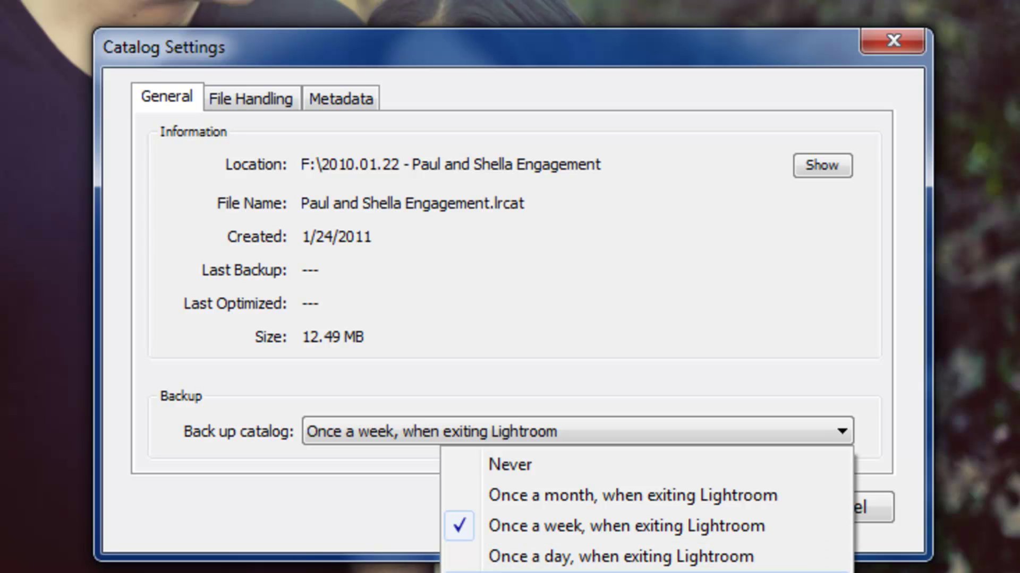
left_click(507, 375)
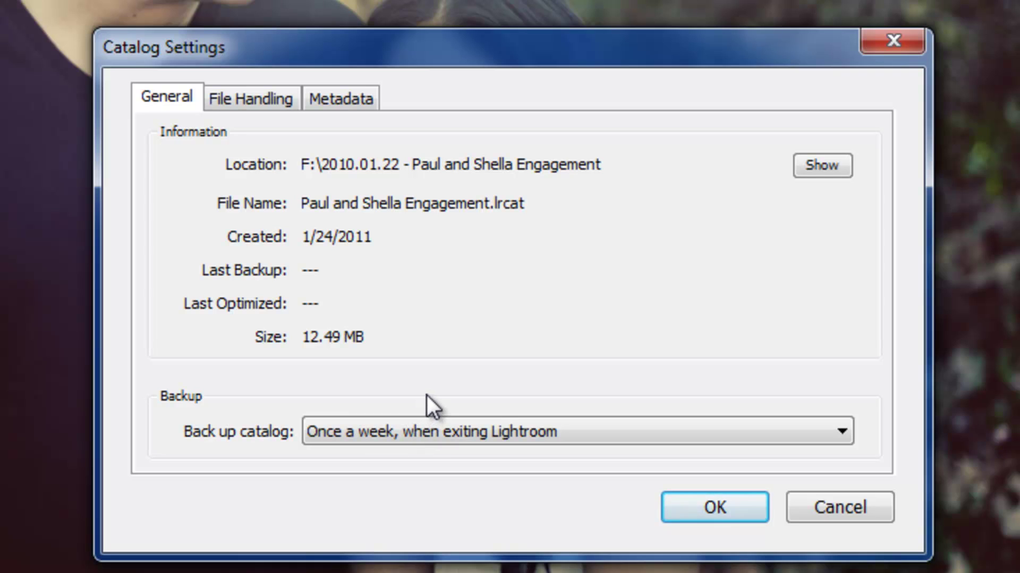
left_click(416, 427)
left_click(471, 464)
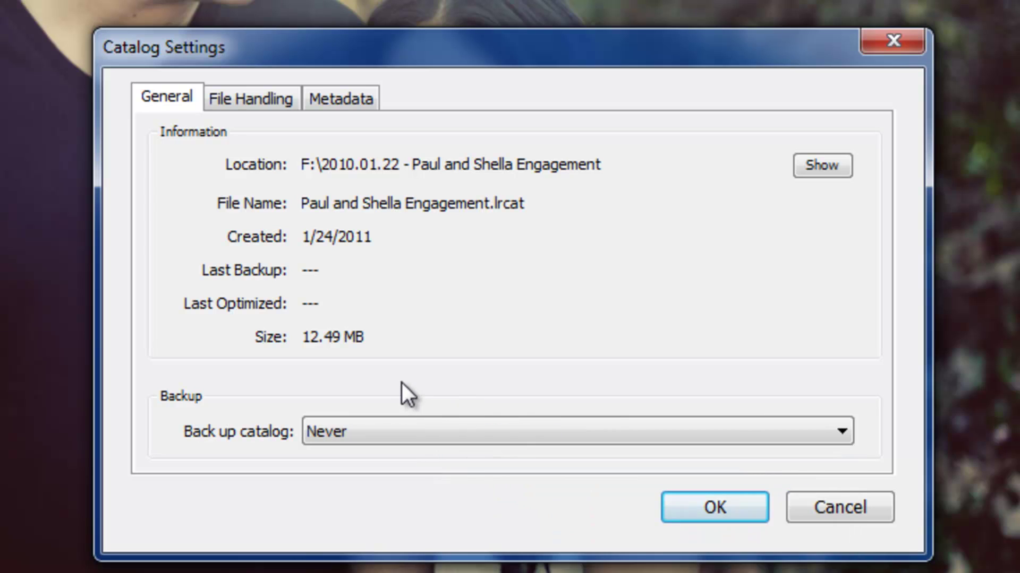
left_click(391, 428)
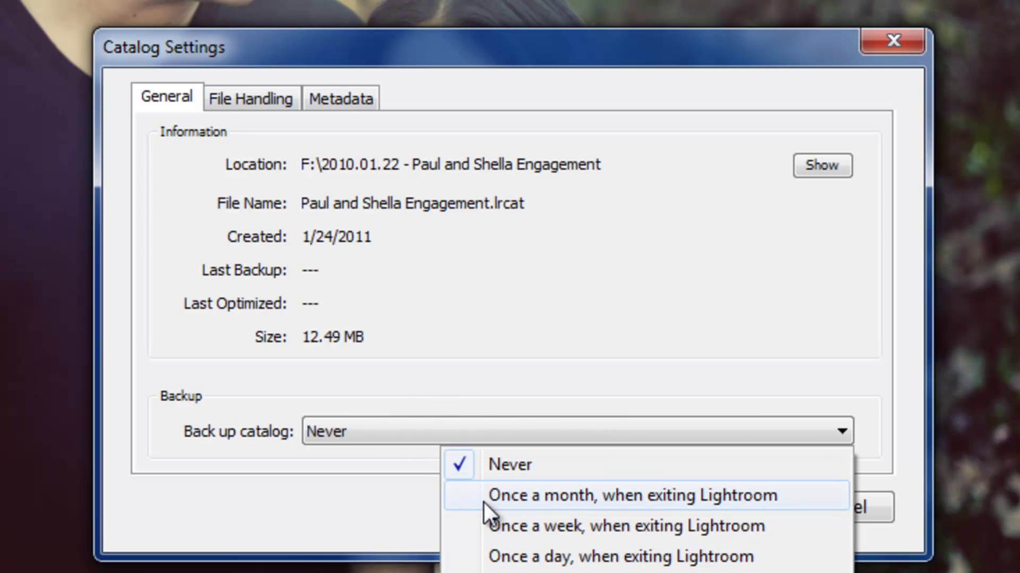
left_click(485, 526)
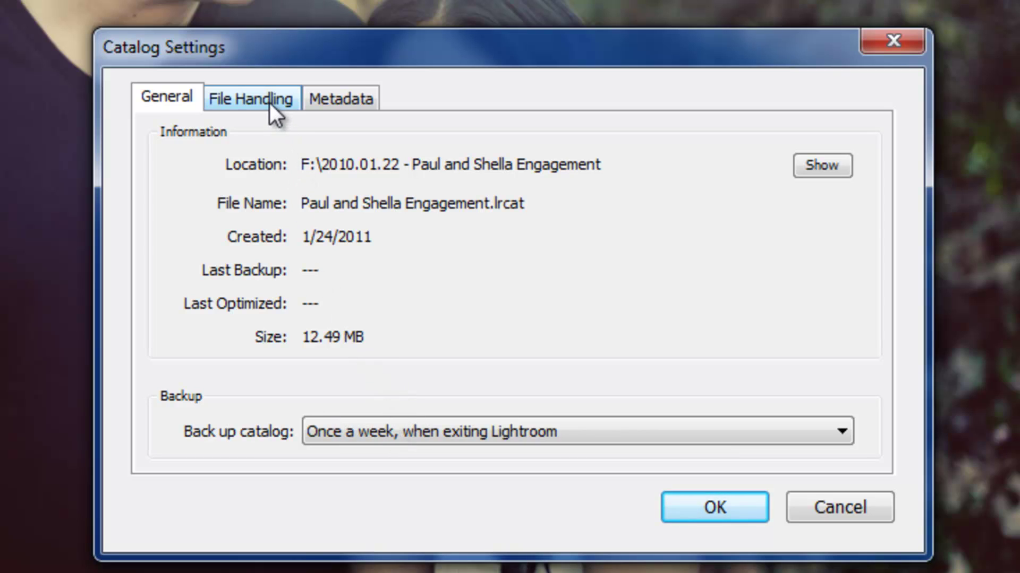
- Review File Handling preview options, keeping 1440 pixels, Medium quality and 30-day 1:1 discard
left_click(236, 98)
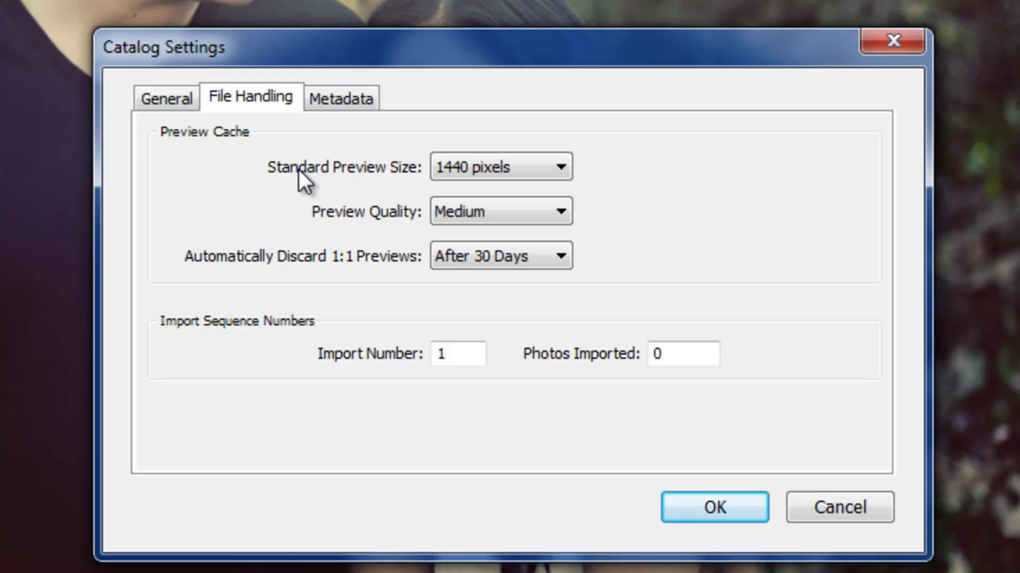
left_click(485, 173)
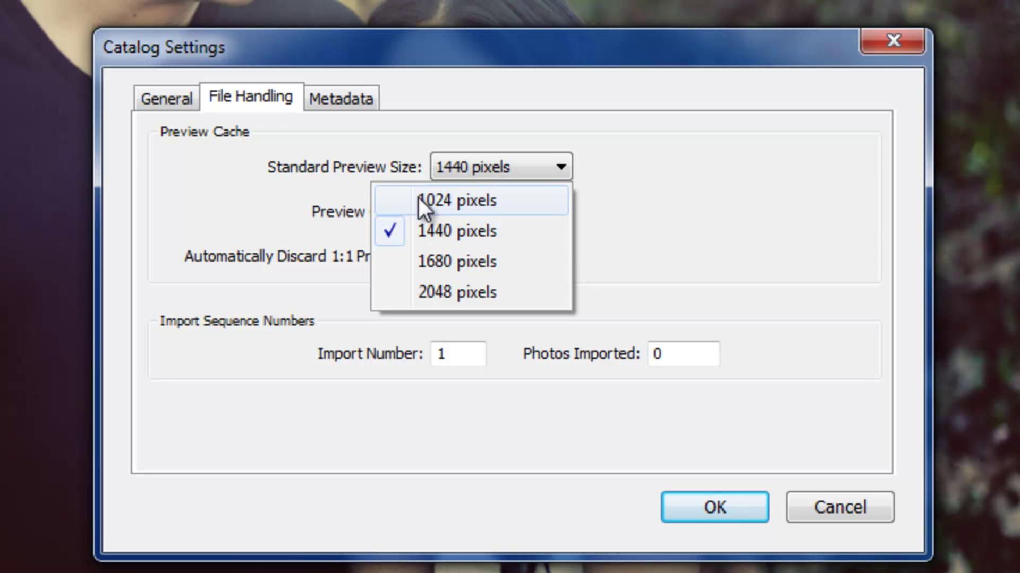
left_click(342, 172)
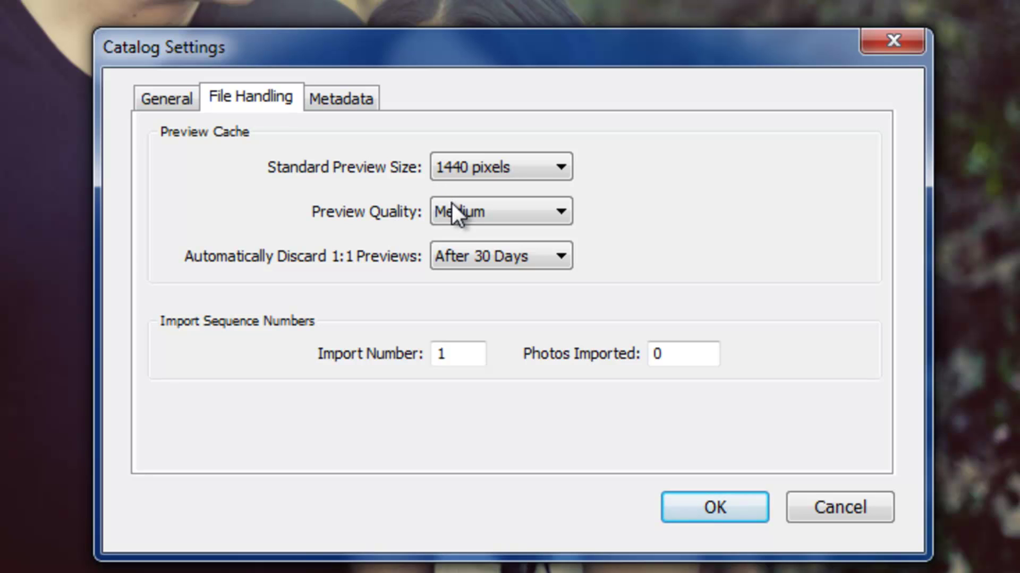
left_click(481, 213)
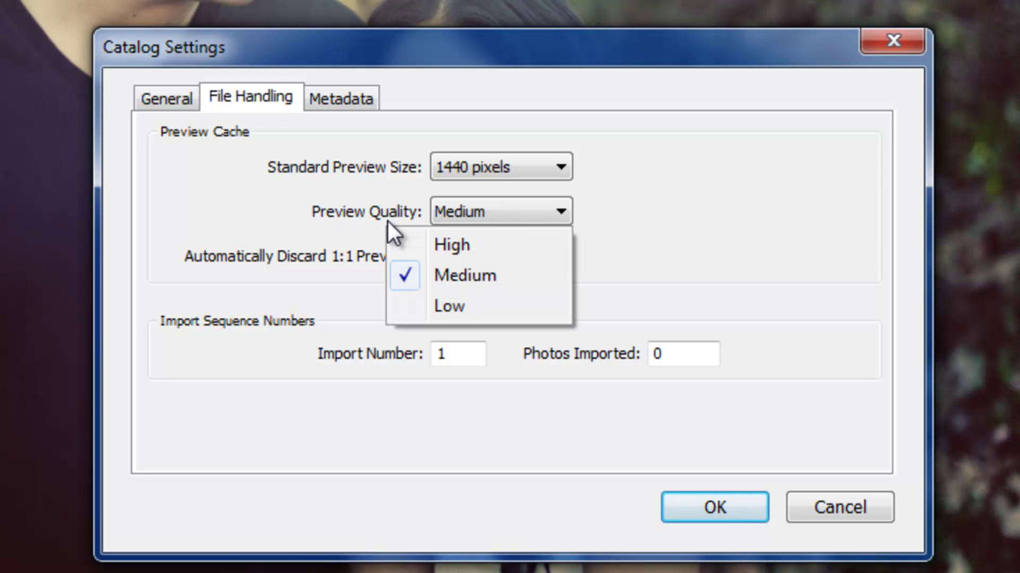
left_click(372, 214)
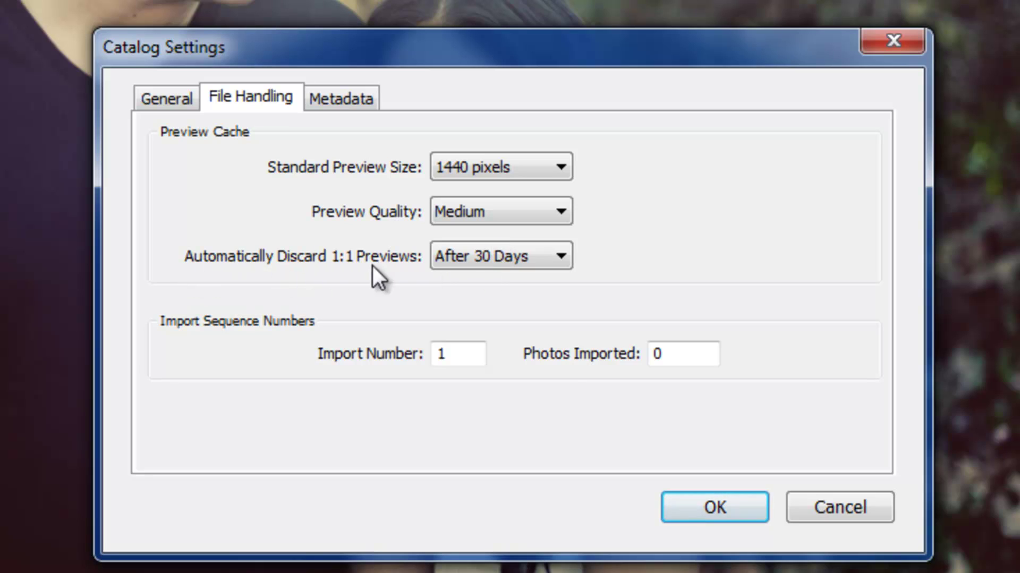
left_click(479, 261)
left_click(495, 257)
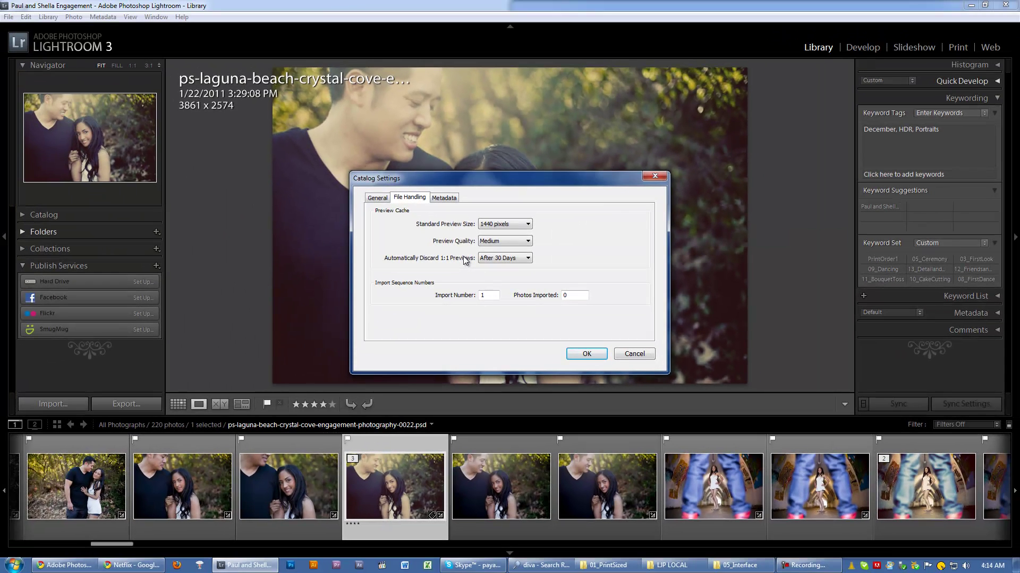
- Close Catalog Settings, toggle the photo between 1:1 and Fit twice, then open Edit
left_click(655, 176)
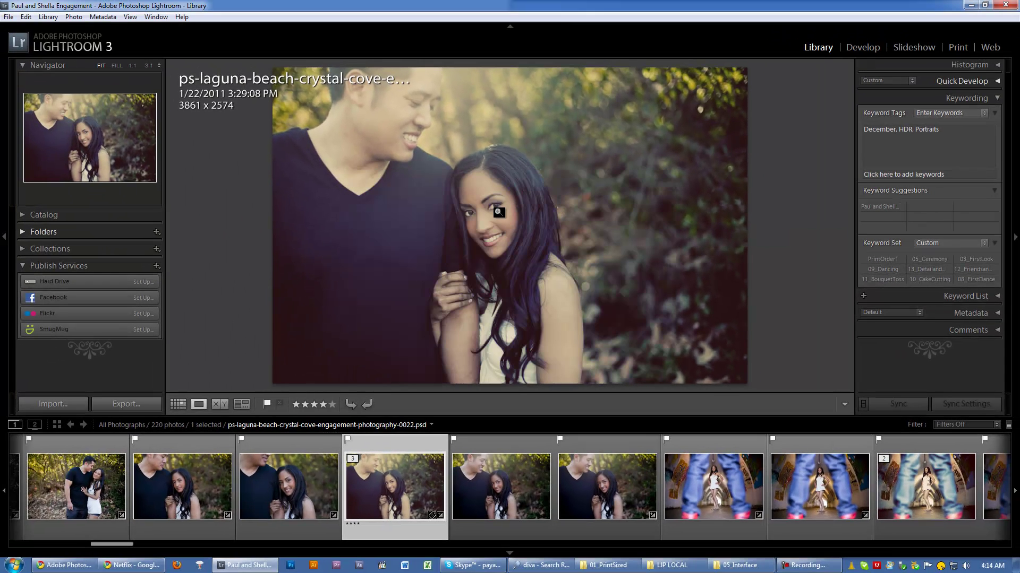
left_click(498, 206)
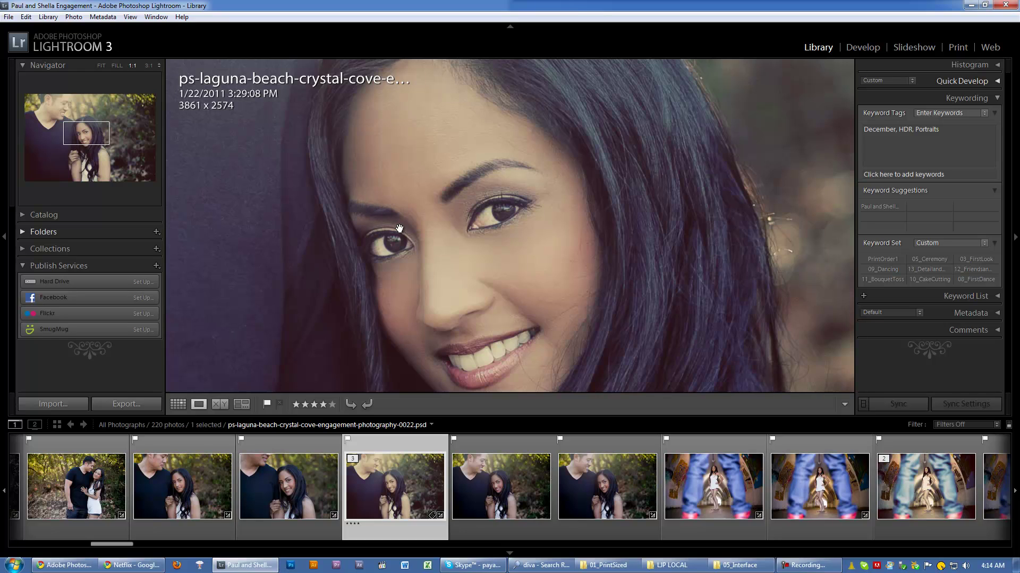
left_click(468, 226)
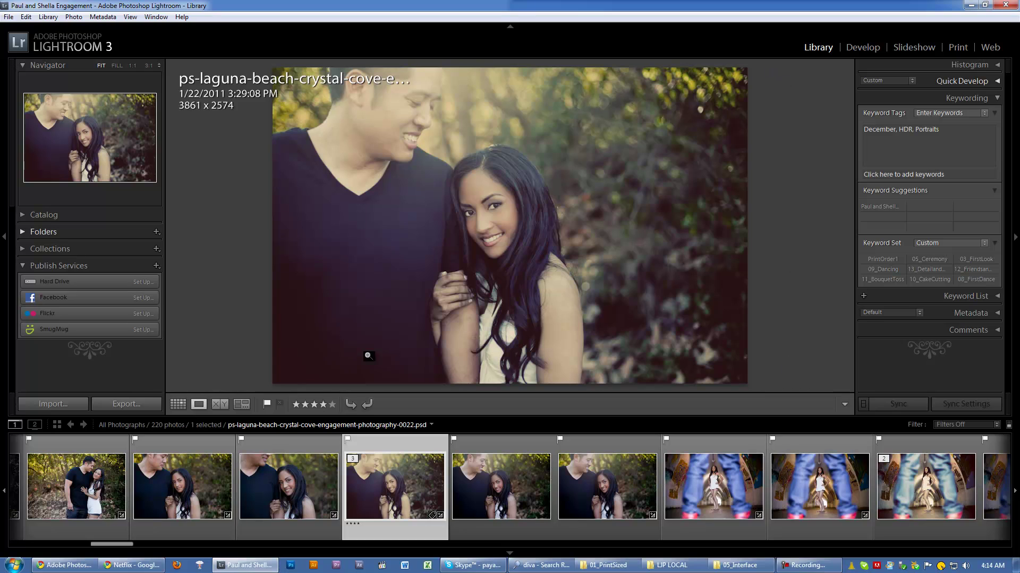
left_click(132, 65)
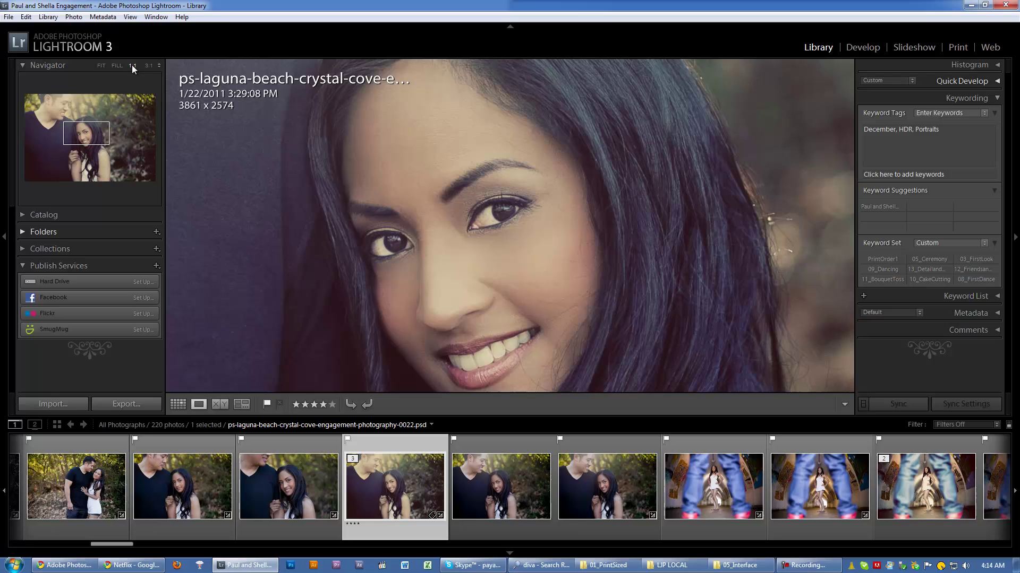
left_click(101, 65)
left_click(26, 16)
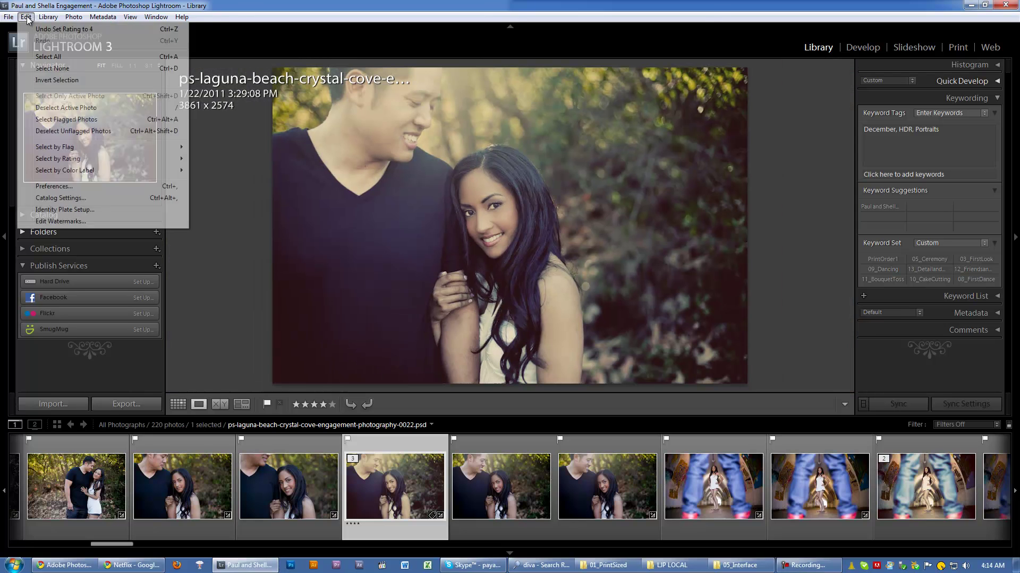
left_click(62, 199)
left_click(323, 145)
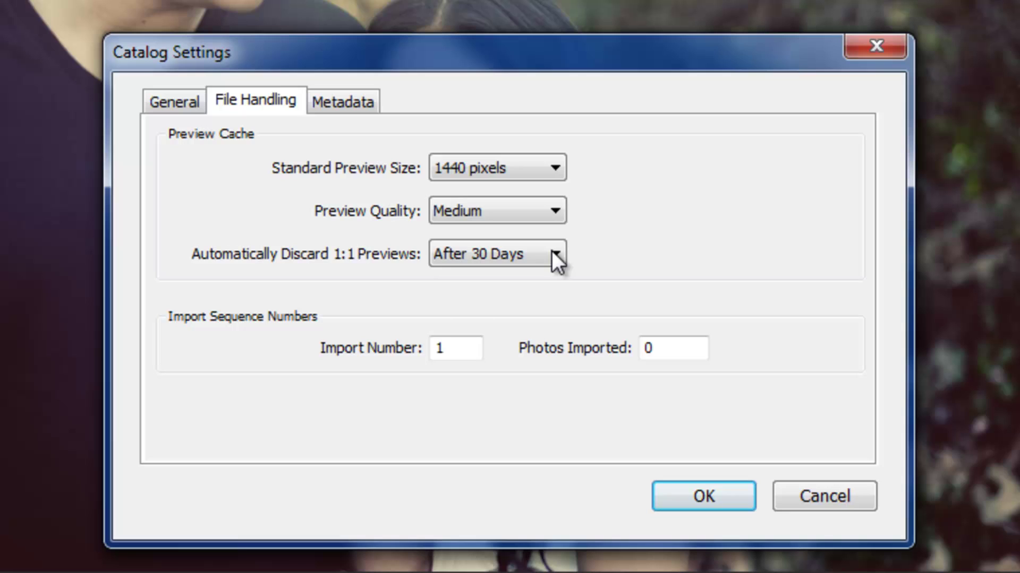
left_click(552, 251)
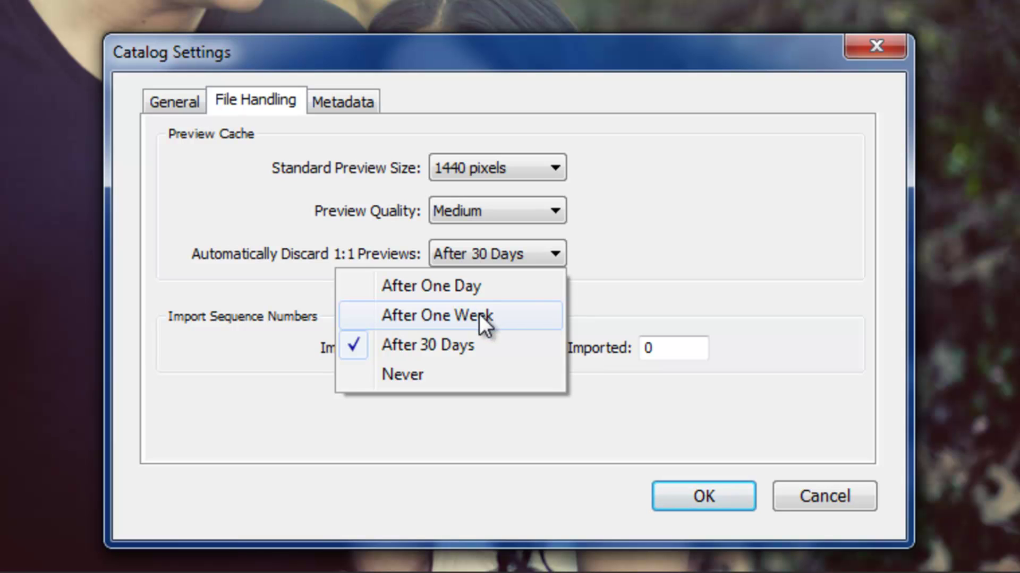
left_click(574, 252)
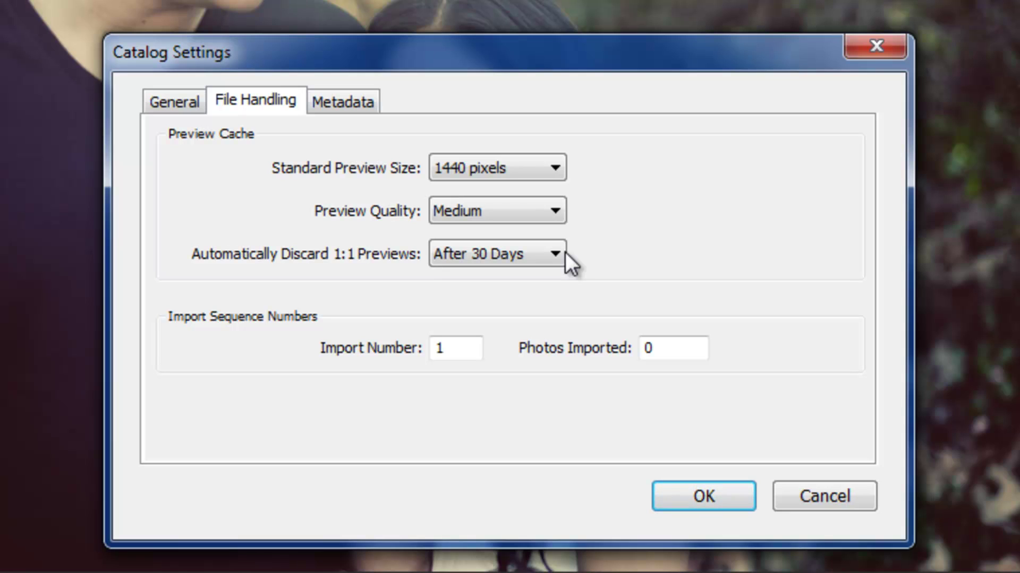
left_click(490, 248)
left_click(492, 244)
left_click_drag(452, 348, 357, 345)
type("555")
type("1")
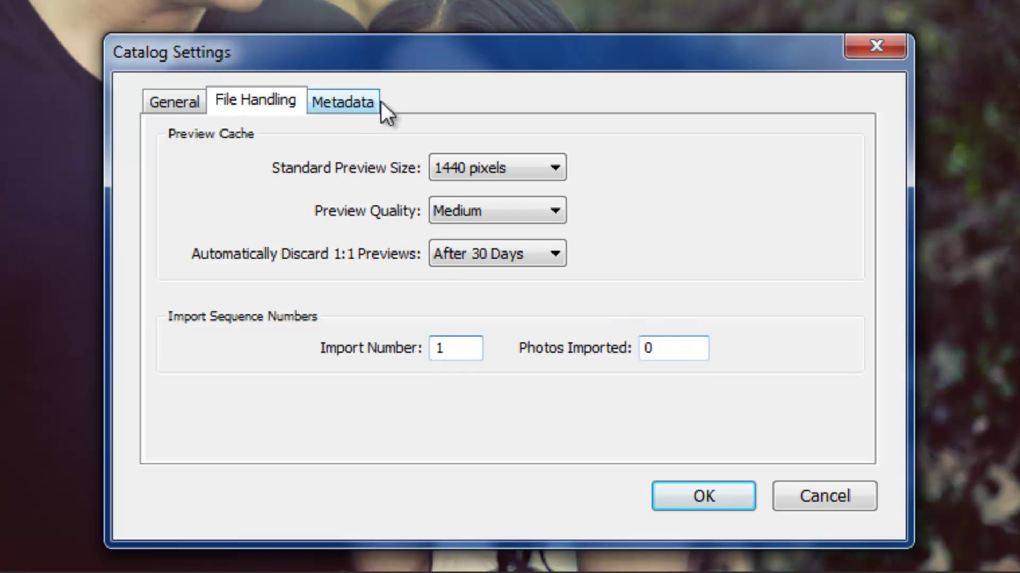
- View the Metadata tab options, then close Catalog Settings
left_click(343, 101)
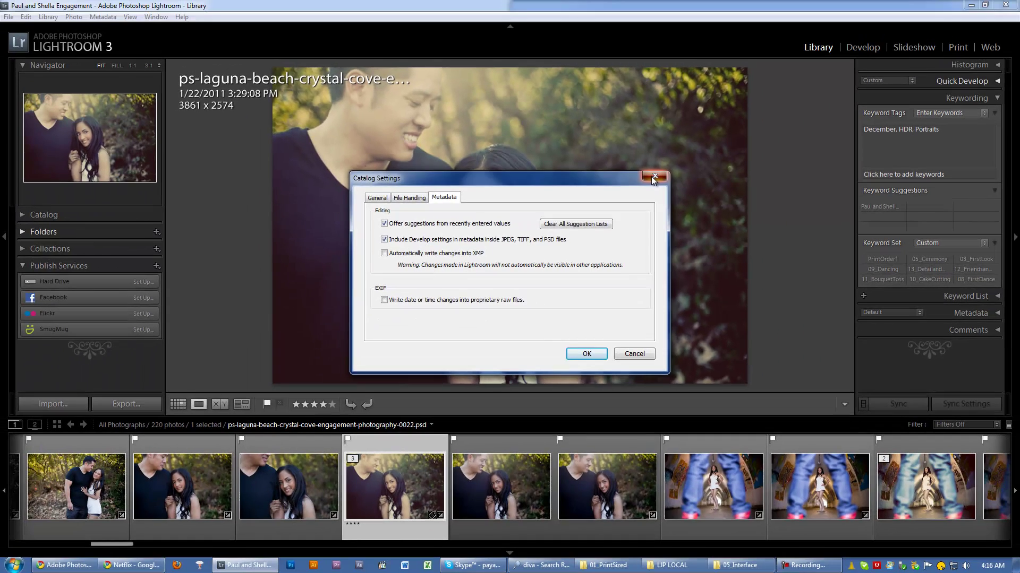
left_click(875, 45)
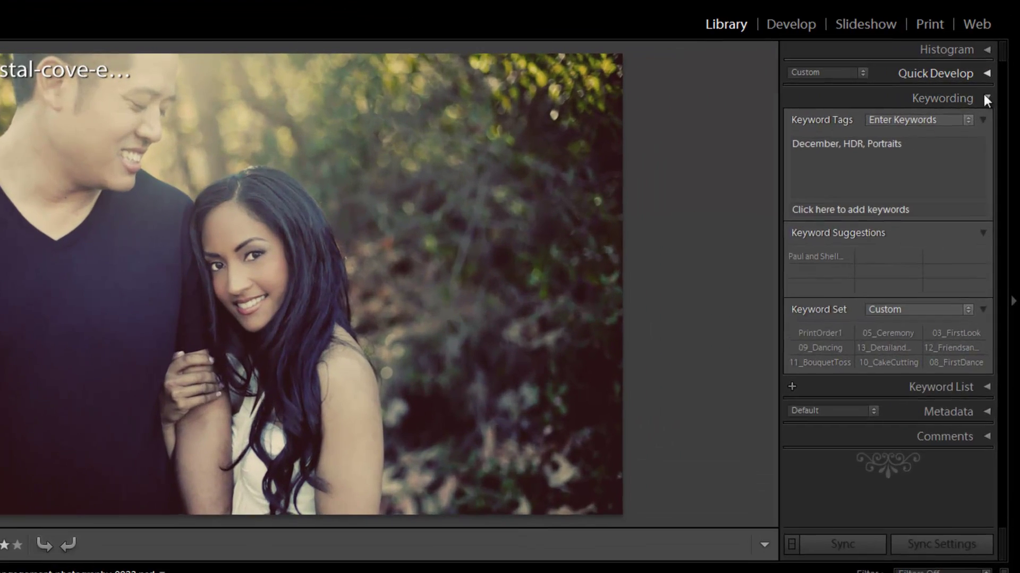
- Collapse Keywording, expand the Metadata panel, and select the caption then title fields
left_click(986, 100)
left_click(987, 142)
scroll(912, 216, "down", 2)
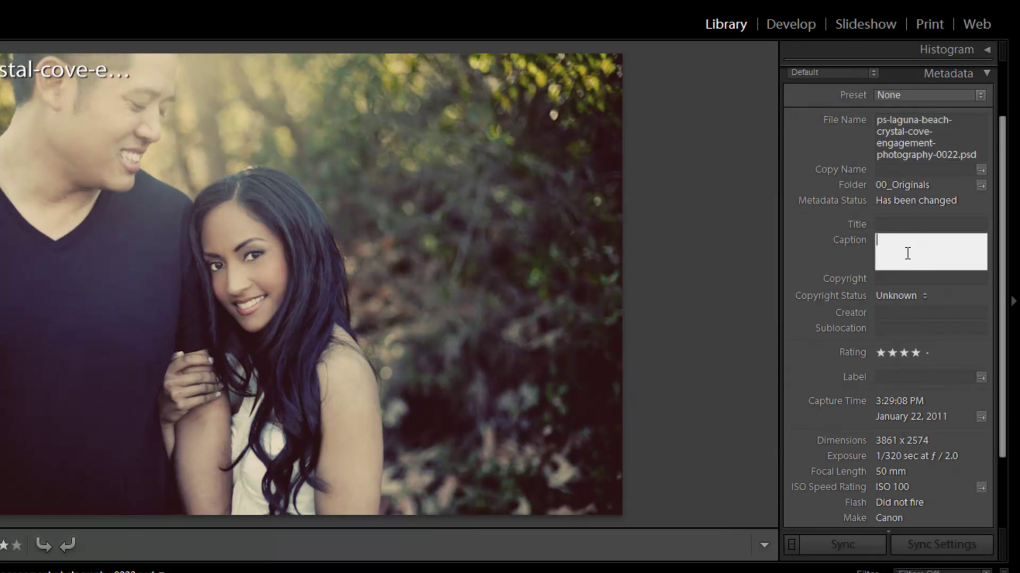
left_click(905, 285)
left_click(910, 225)
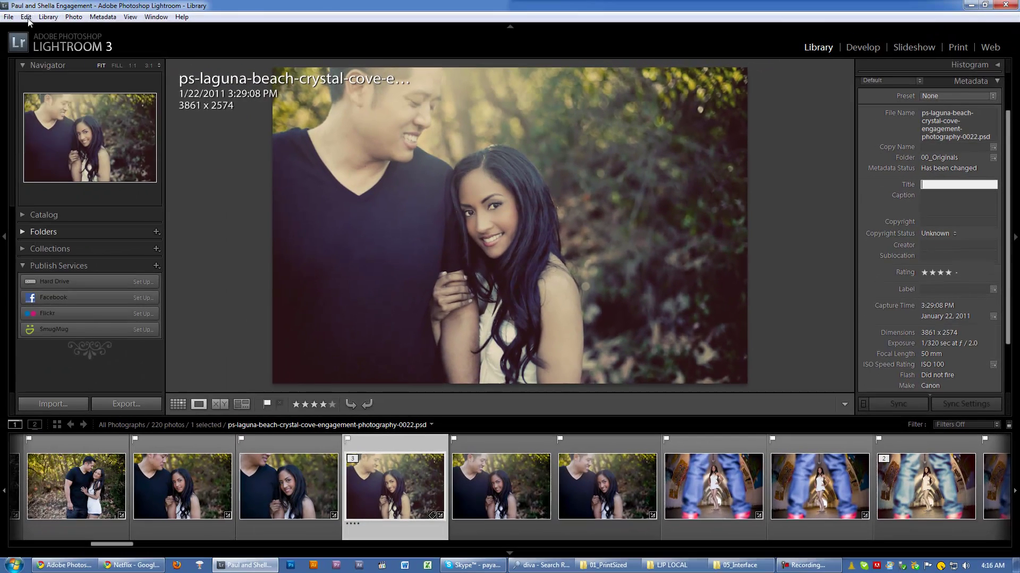
- Glance at Preferences, close it, and reopen Catalog Settings from the Edit menu
left_click(25, 16)
left_click(53, 186)
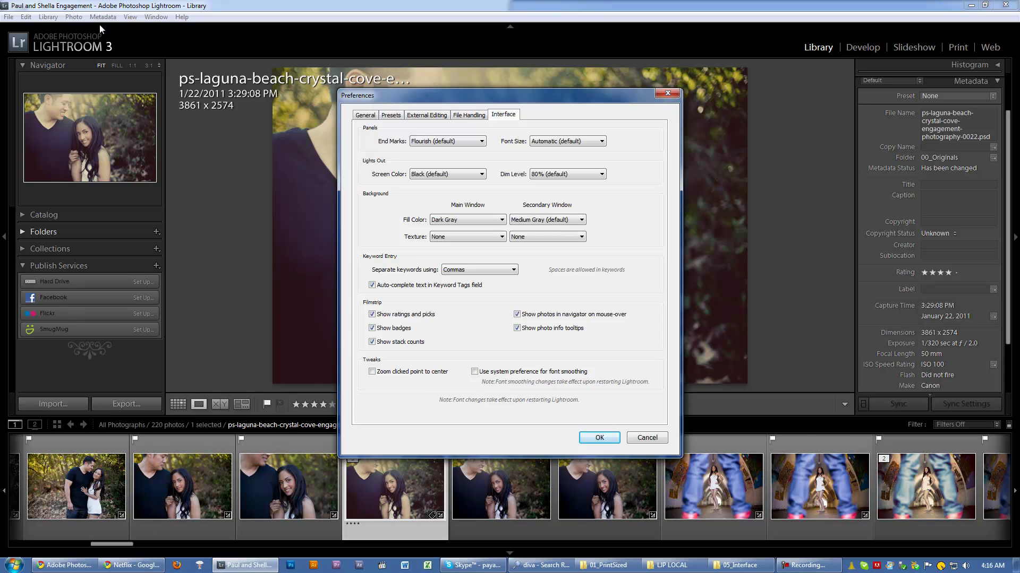
left_click(667, 94)
left_click(26, 16)
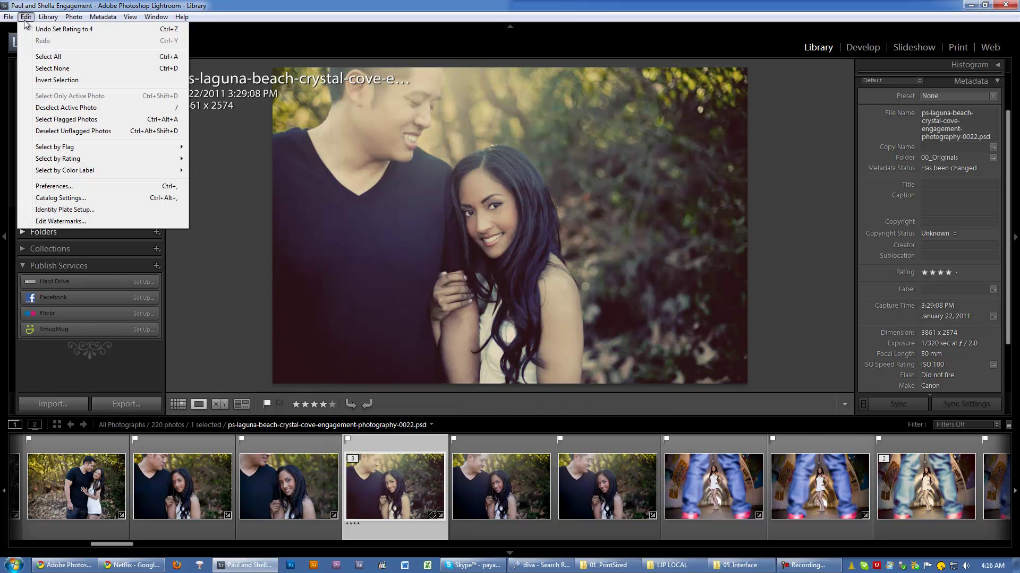
left_click(71, 199)
- Review the Metadata tab, then close Catalog Settings to continue in Develop
left_click(442, 195)
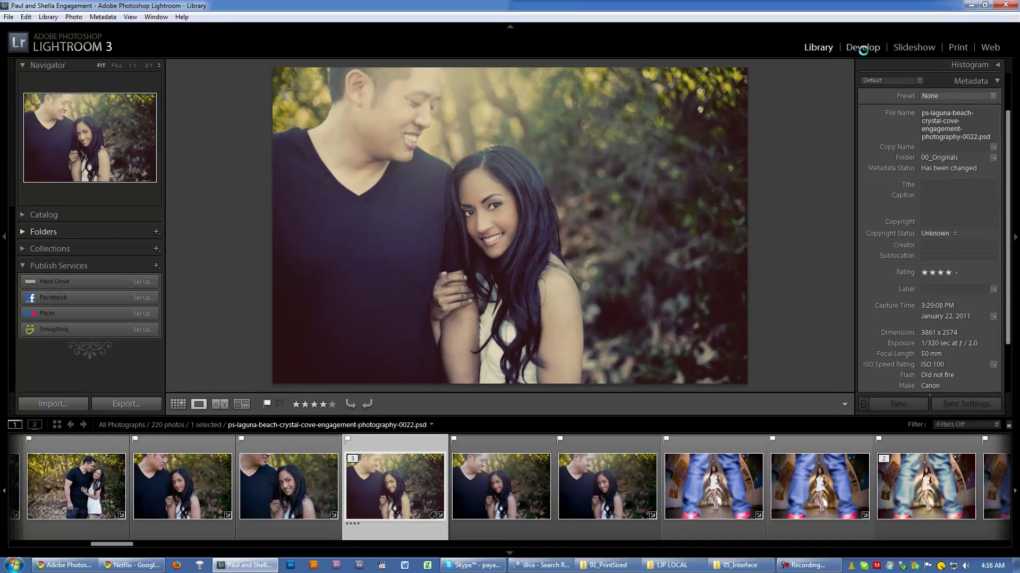
left_click(872, 47)
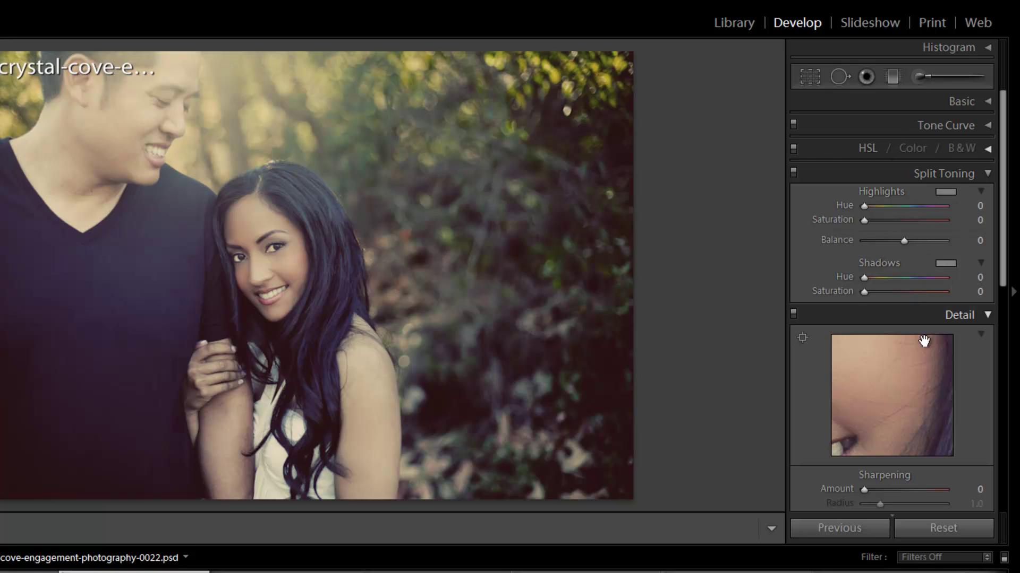
- Expand the Basic panel in Develop and reopen Catalog Settings via the Edit menu
left_click(973, 103)
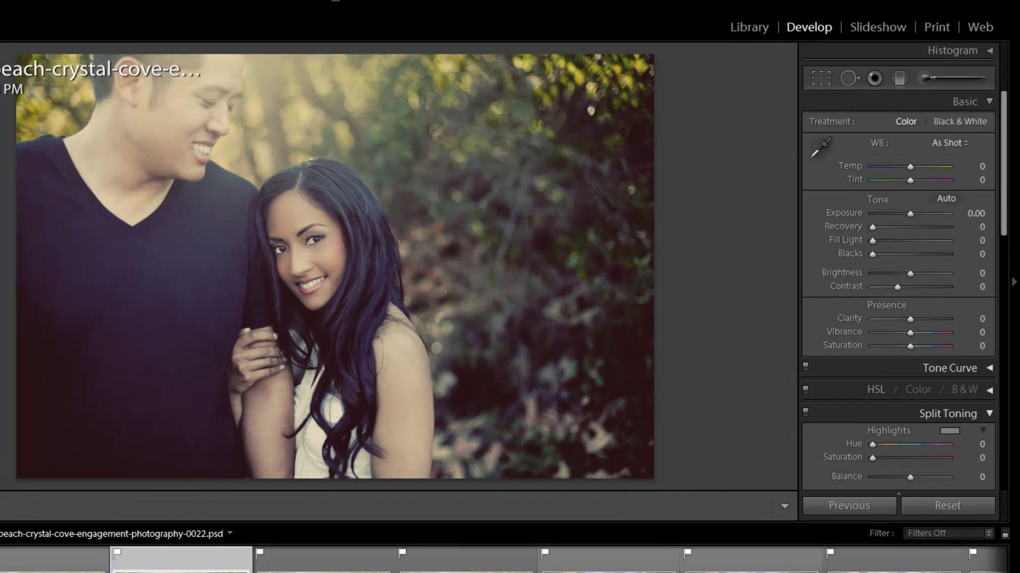
left_click(114, 11)
left_click(142, 159)
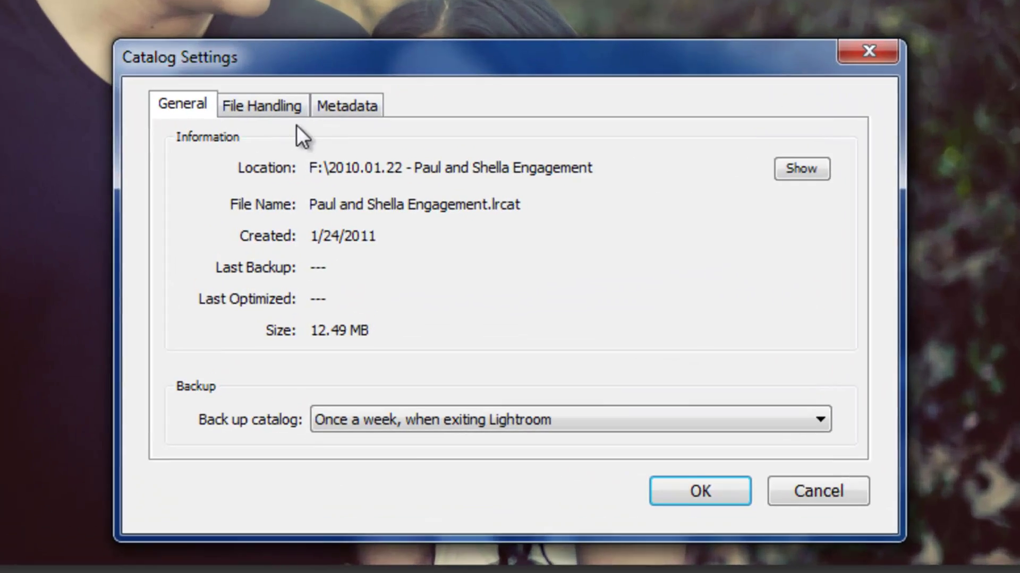
- Show the Metadata tab holding the Include Develop settings in JPEG, TIFF and PSD option
left_click(346, 106)
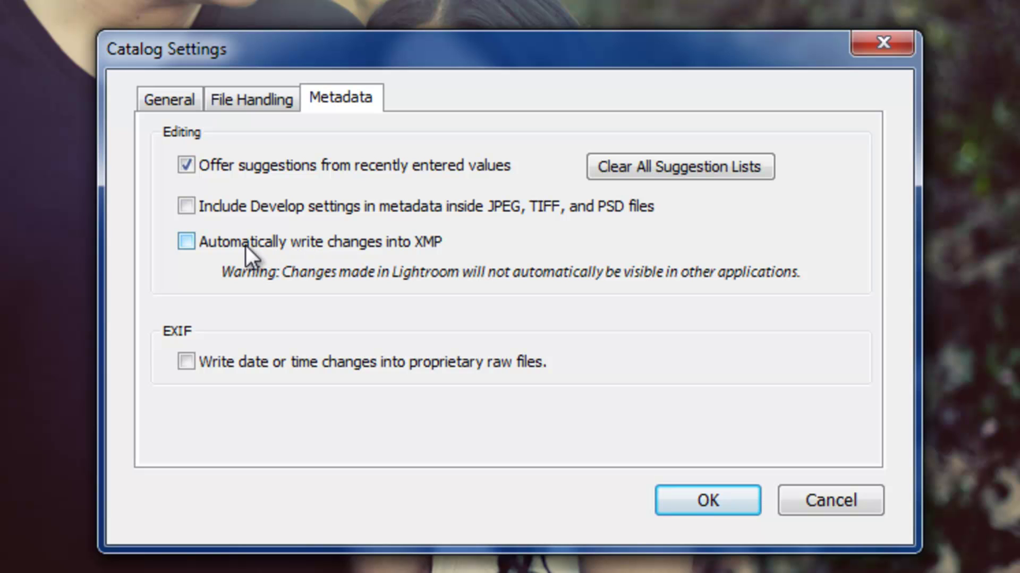
left_click(228, 242)
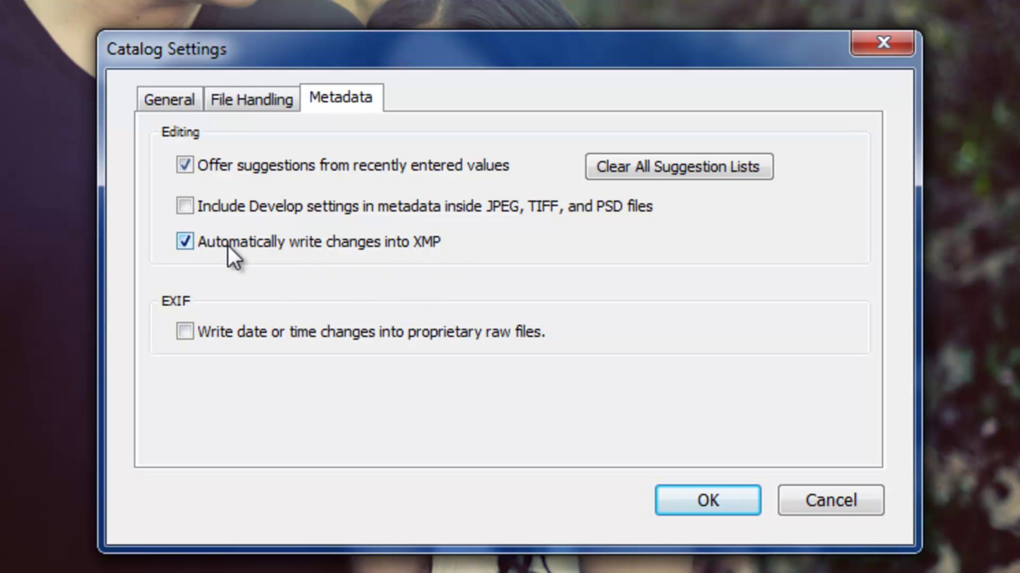
left_click(190, 240)
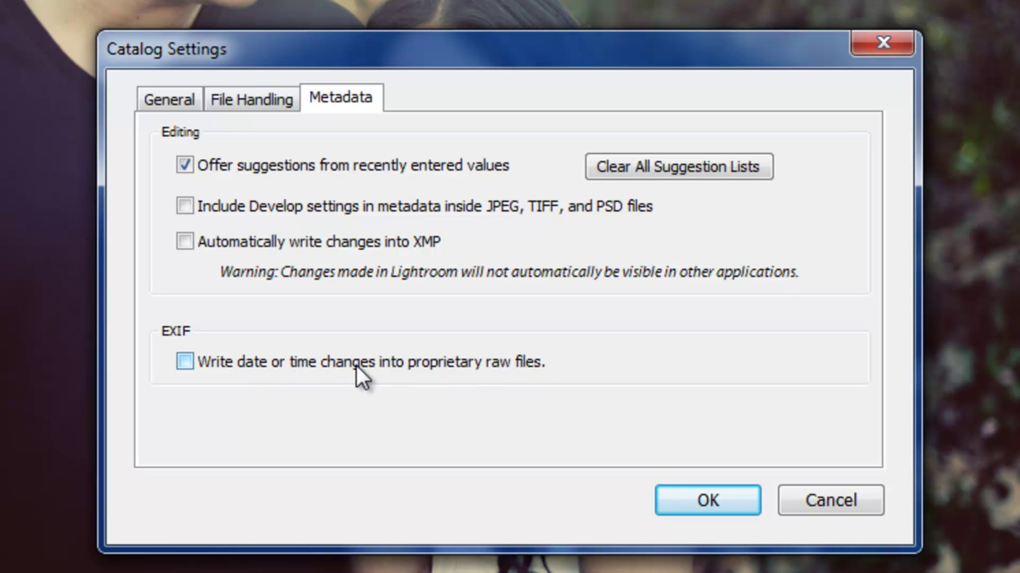
left_click(243, 366)
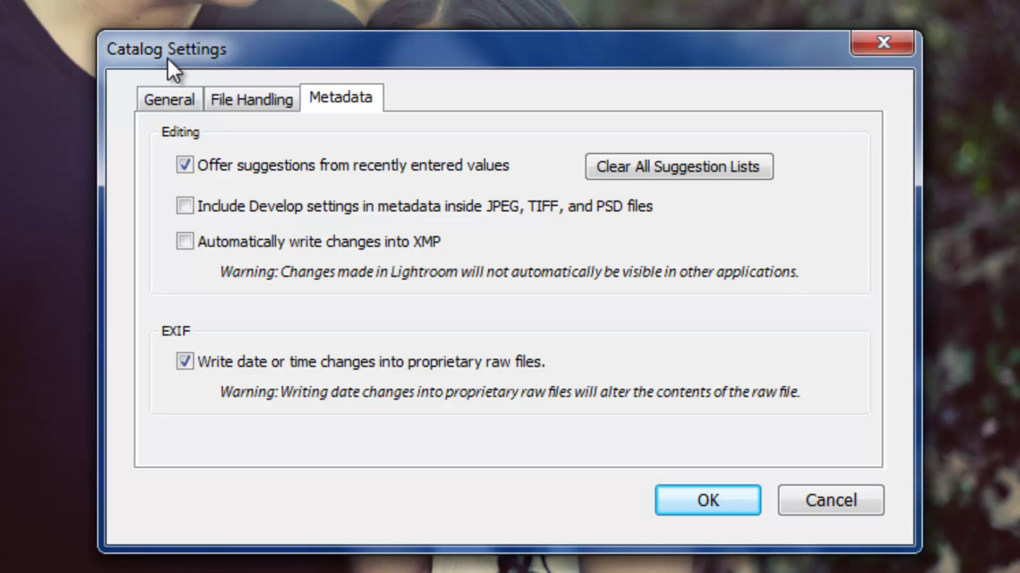
left_click(205, 356)
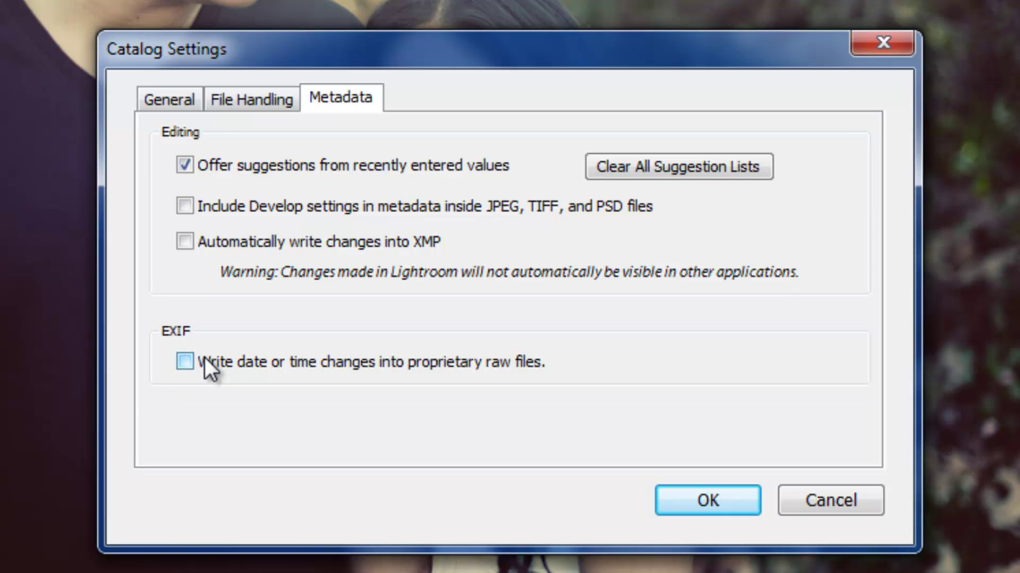
left_click(231, 365)
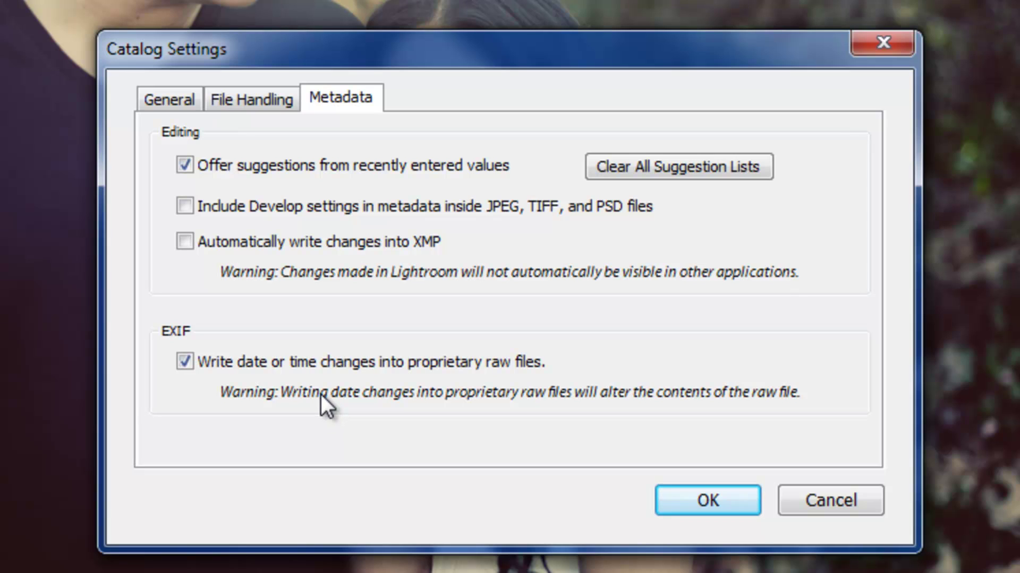
left_click(255, 366)
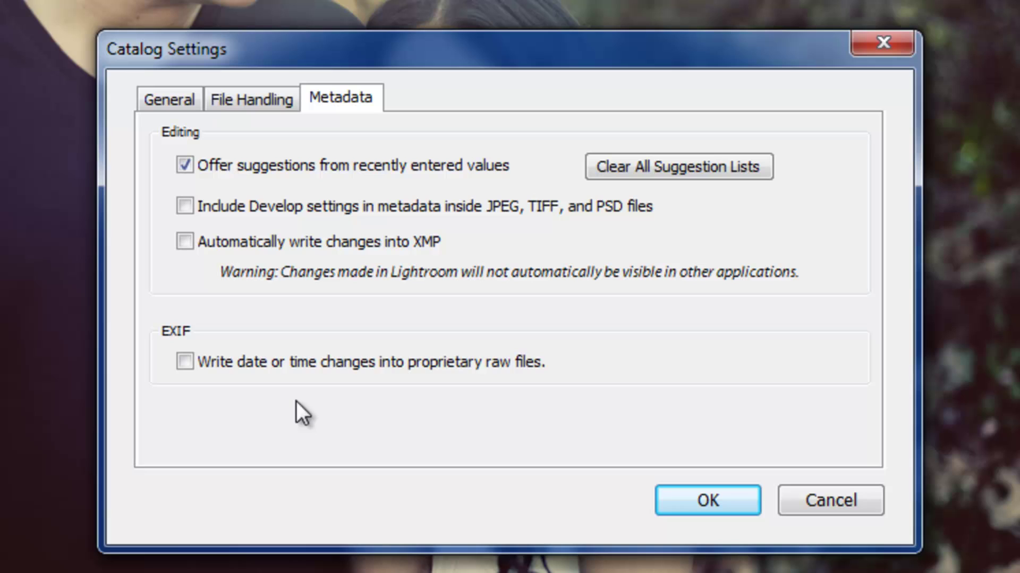